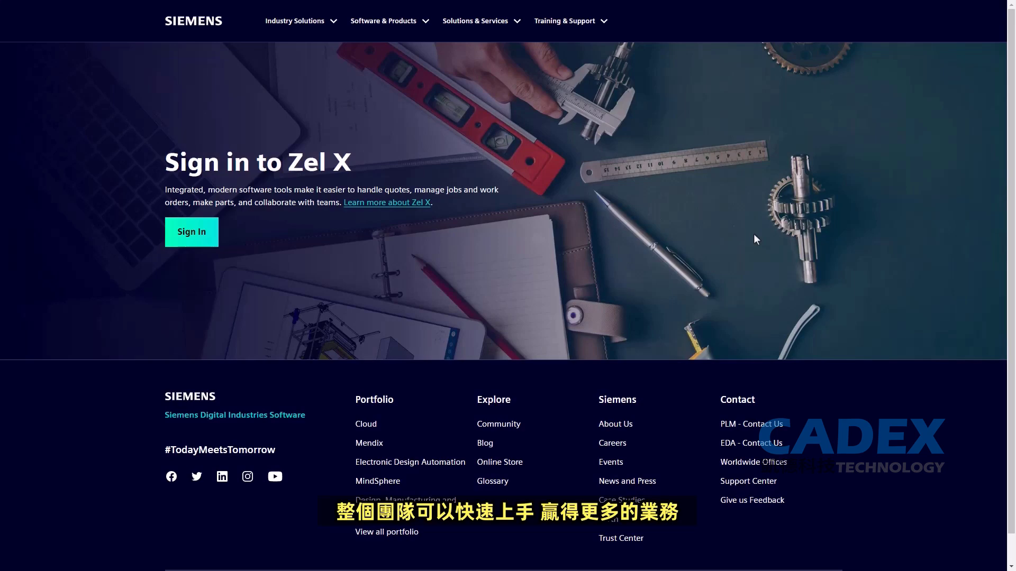
# - Sign in and start a new project named "Getting Started Project" with the description "This is a sample project."
pyautogui.click(200, 233)
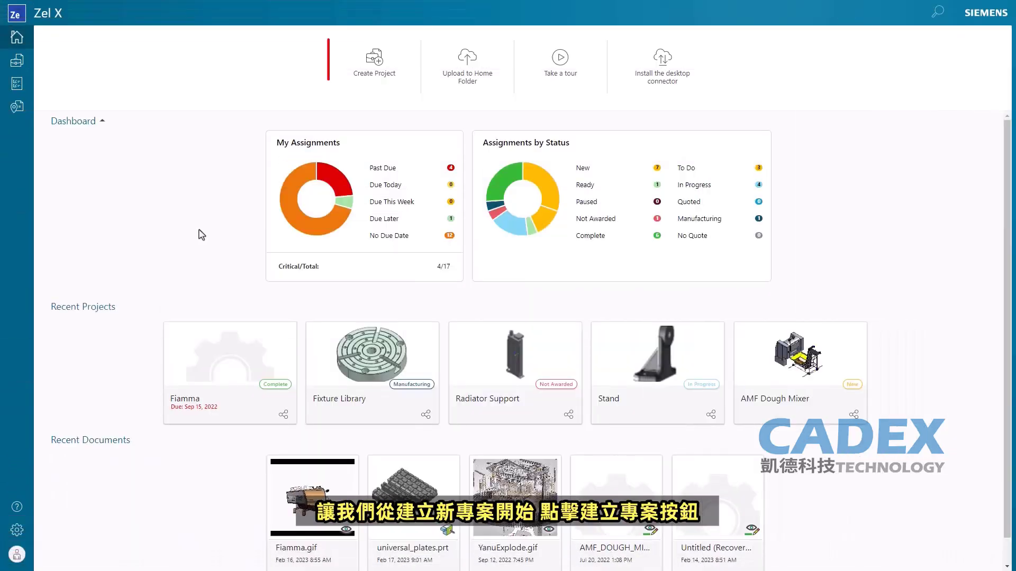
pyautogui.click(373, 80)
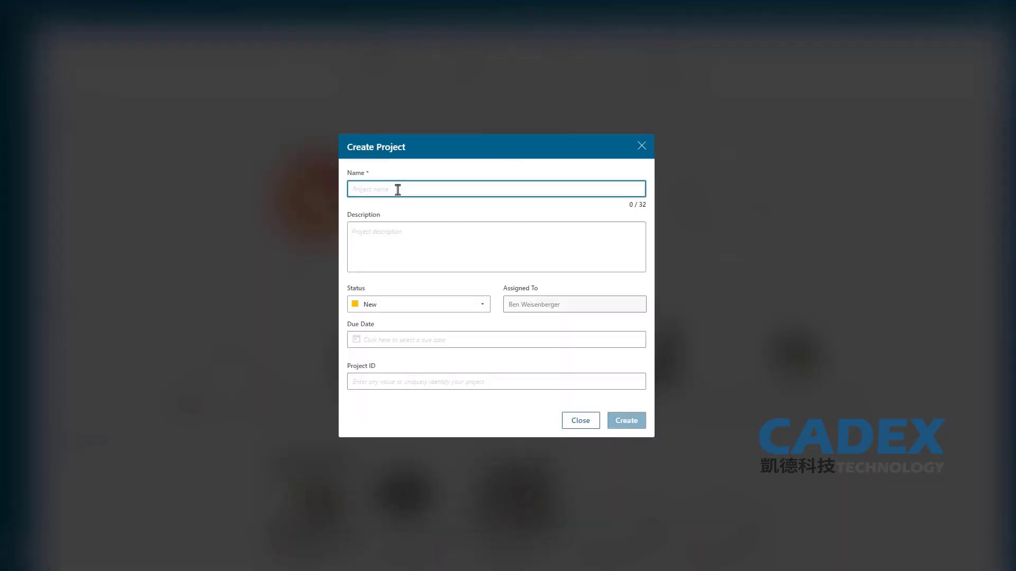
pyautogui.write('Getting Started Project')
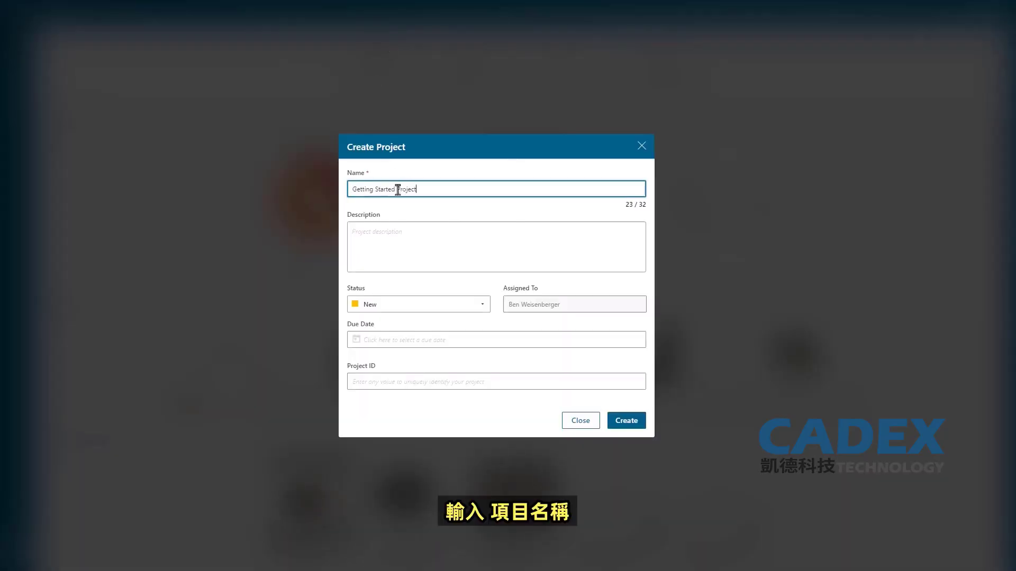
pyautogui.click(415, 243)
pyautogui.write('This is a')
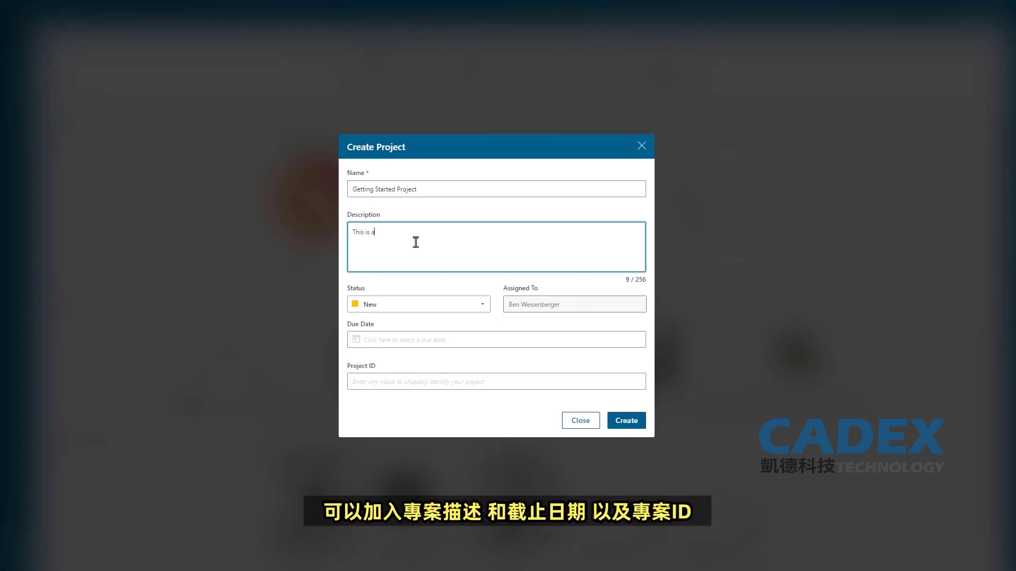
pyautogui.write(' sample project.')
# - Keep the status New, set the due date to 3/10/2023 and the project ID to 1, and create the project
pyautogui.click(398, 312)
pyautogui.moveTo(485, 333)
pyautogui.mouseDown()
pyautogui.moveTo(486, 360)
pyautogui.moveTo(484, 328)
pyautogui.mouseUp()
pyautogui.click(392, 324)
pyautogui.click(397, 341)
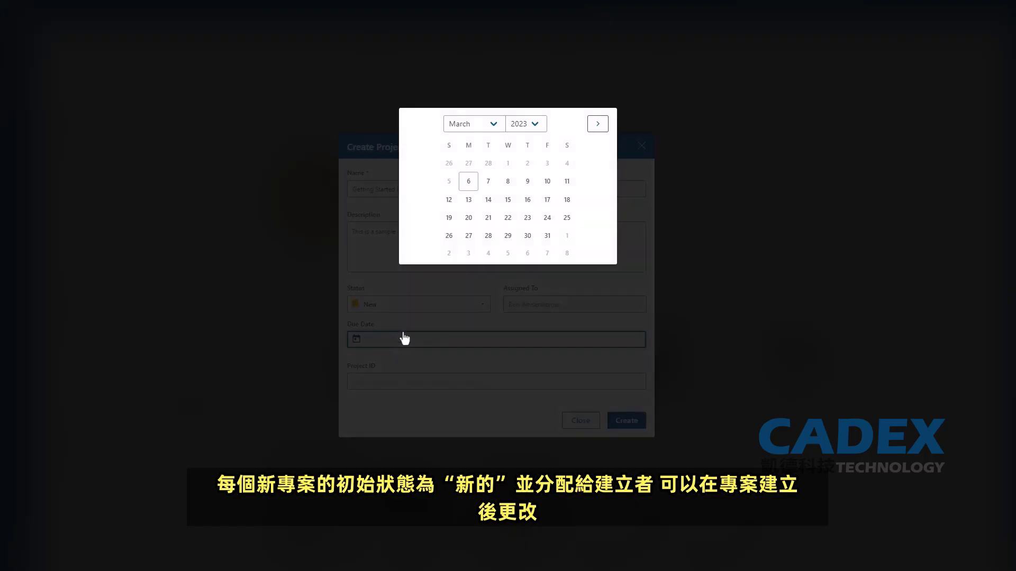
pyautogui.click(547, 185)
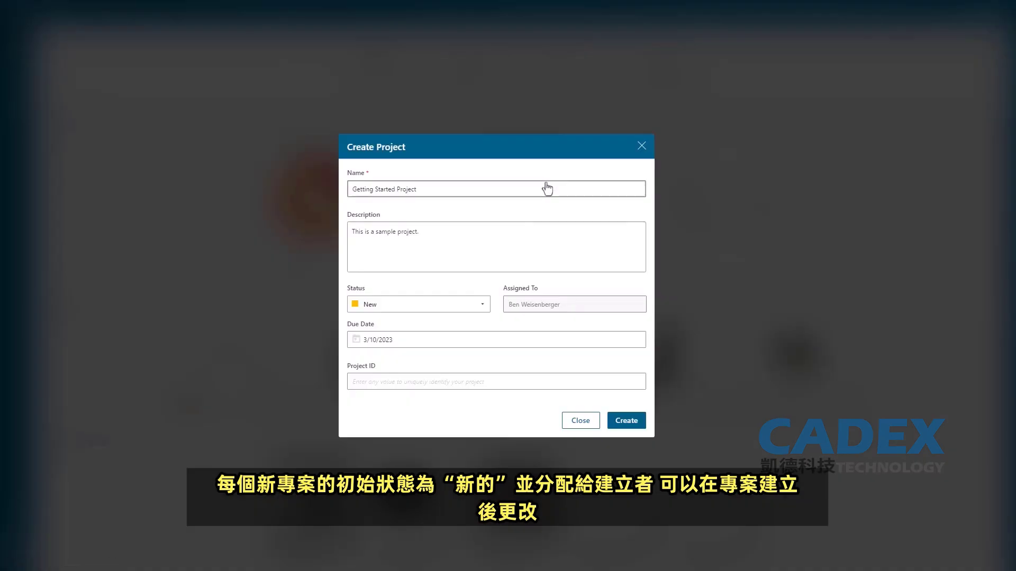
pyautogui.click(458, 380)
pyautogui.write('1')
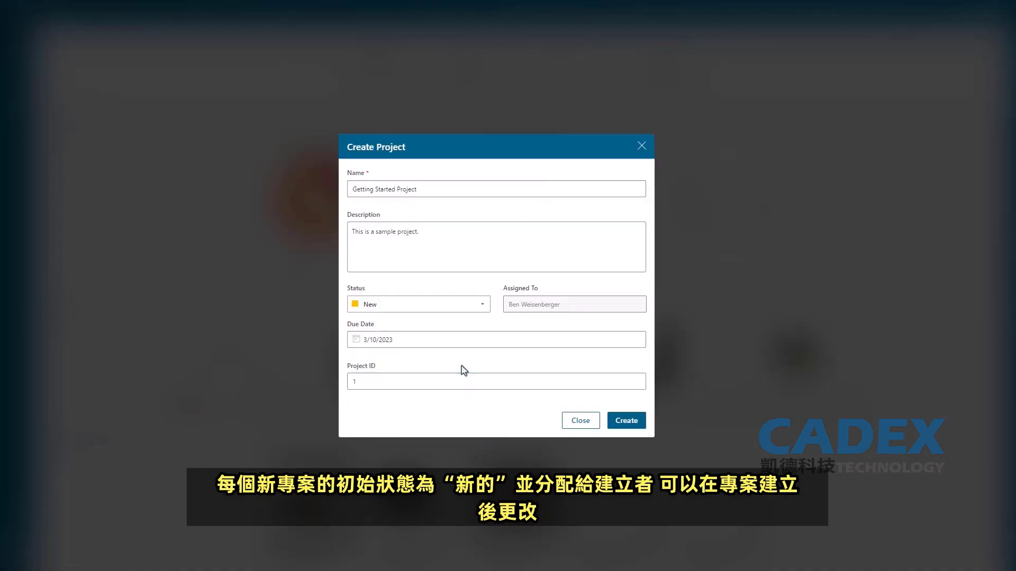
pyautogui.click(625, 426)
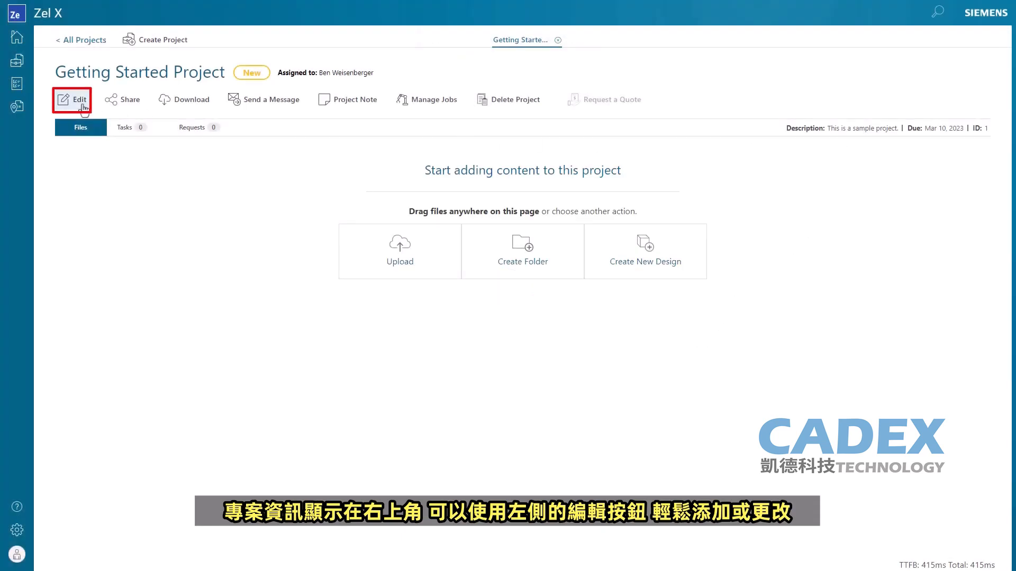
# - Edit the project to set the due date to 3/13/2023 and rename it "Getting Started - Sample Project"
pyautogui.click(80, 101)
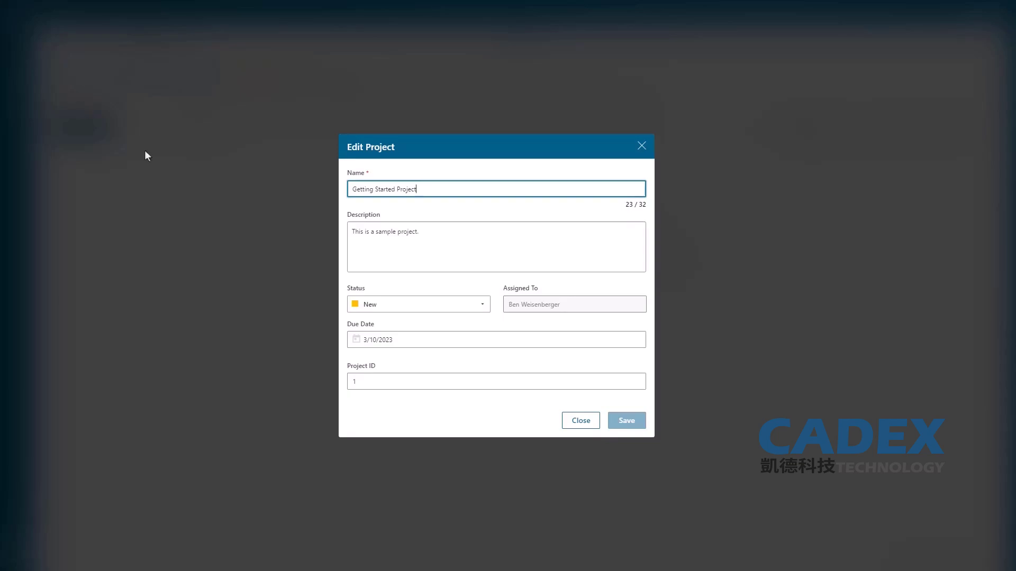
pyautogui.click(408, 344)
pyautogui.click(468, 199)
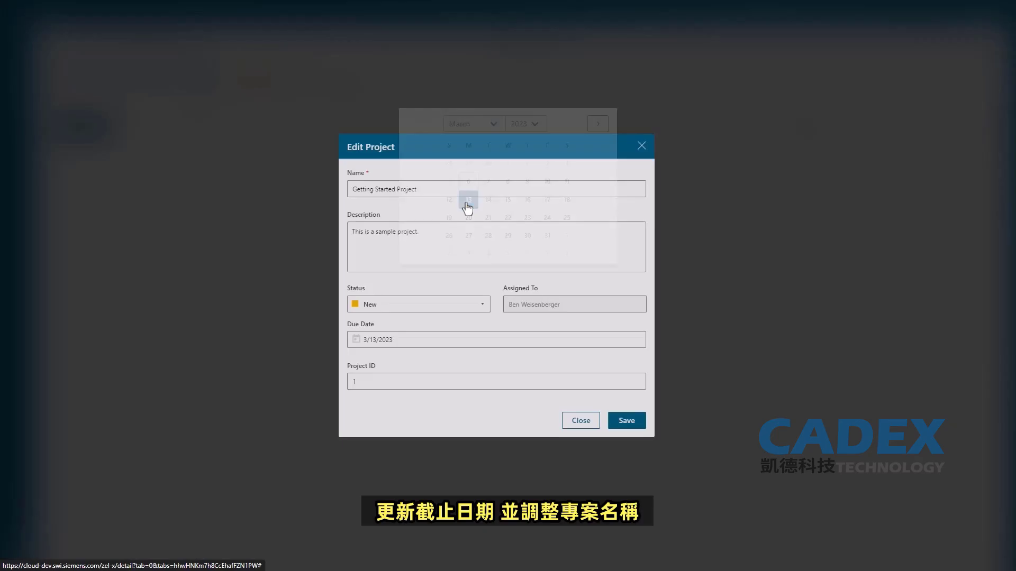
pyautogui.click(453, 190)
pyautogui.click(396, 189)
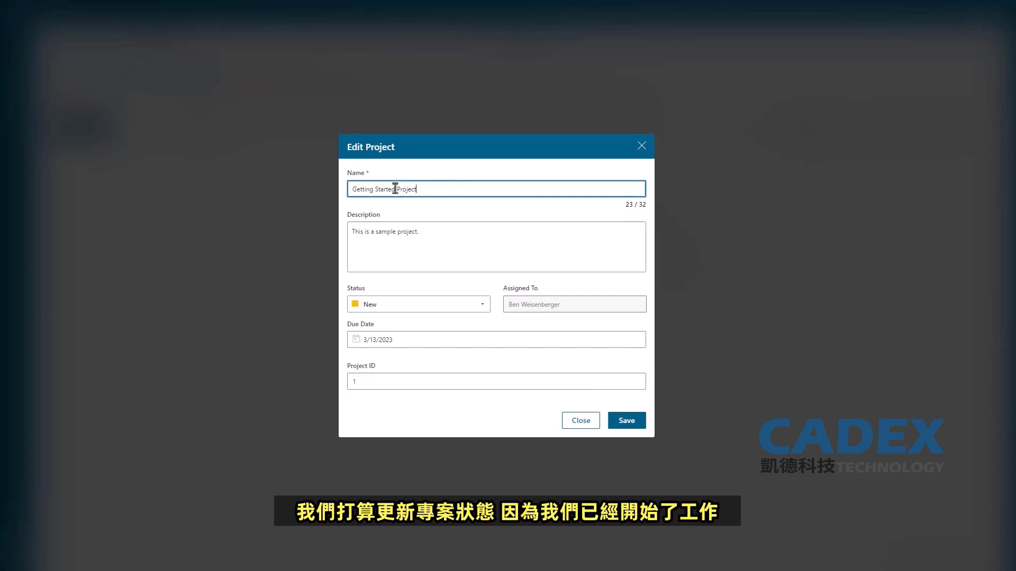
pyautogui.write('- Sample')
pyautogui.click(624, 421)
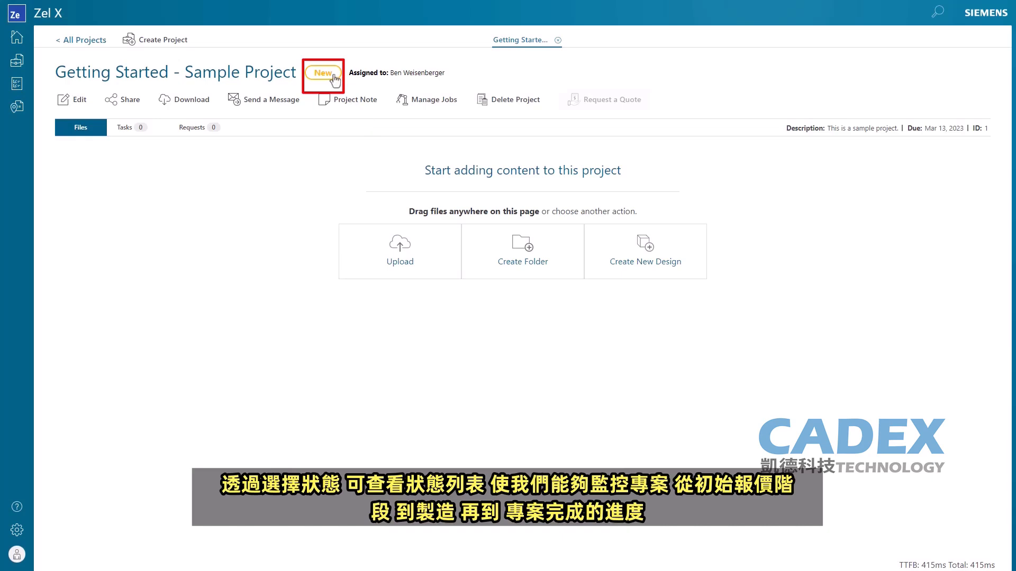
# - Change the project's status to In Progress, keeping the current assignee
pyautogui.click(335, 80)
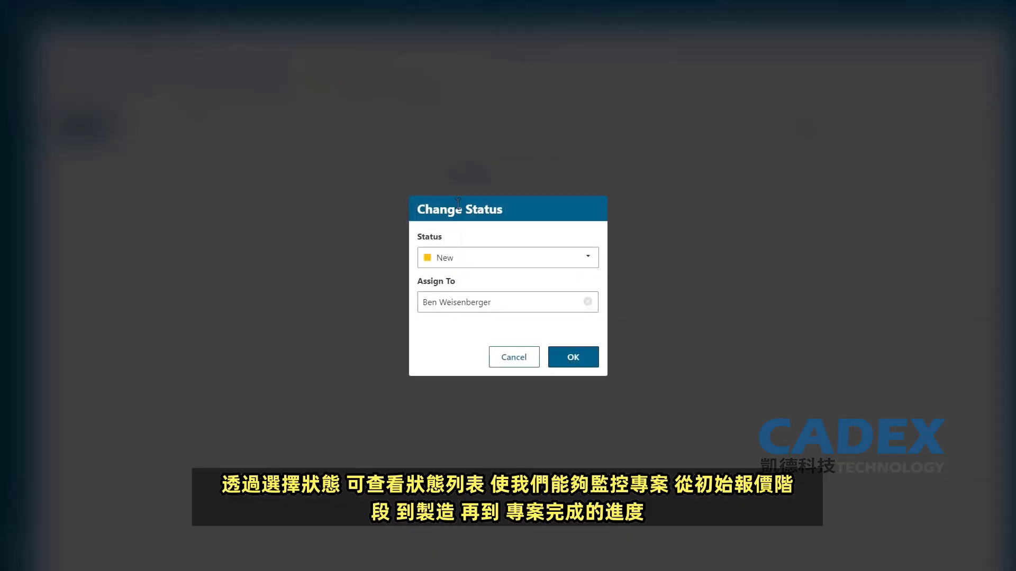
pyautogui.click(513, 260)
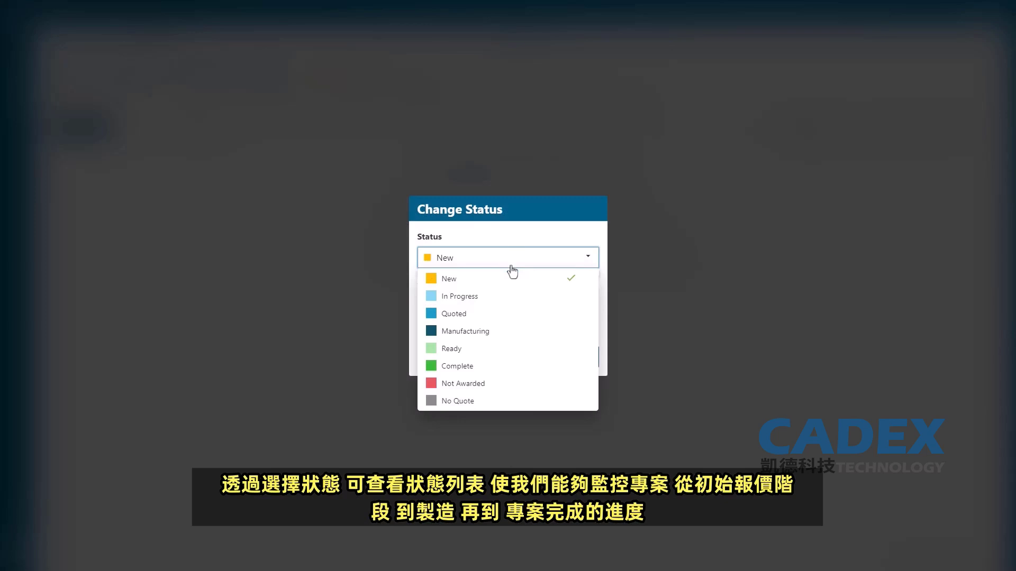
pyautogui.click(512, 305)
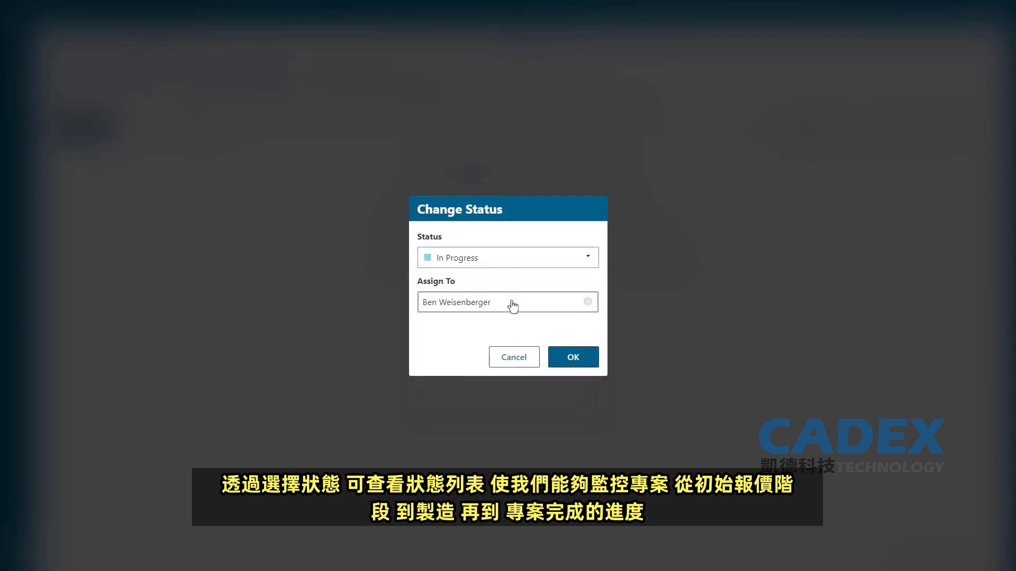
pyautogui.click(512, 302)
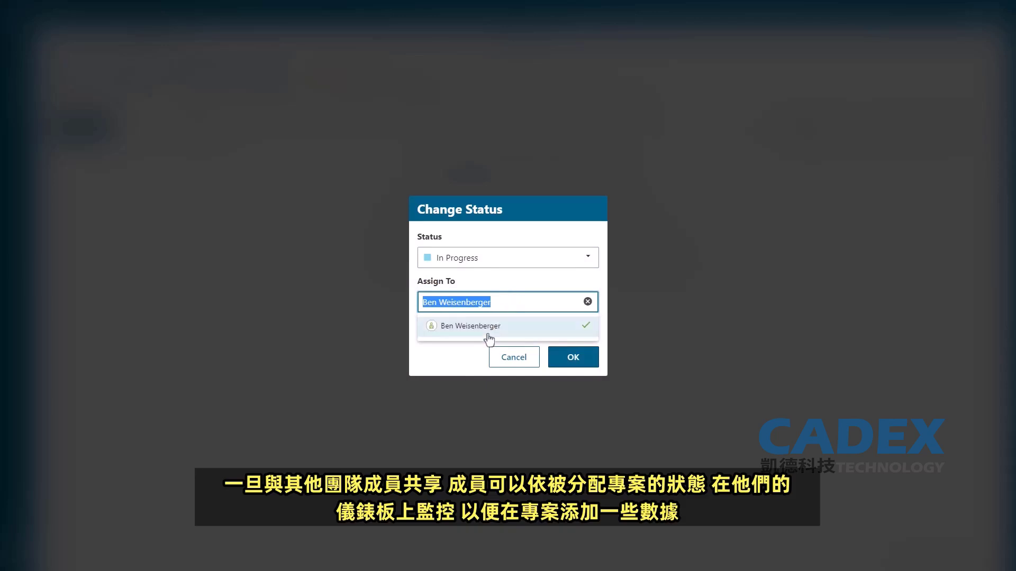
pyautogui.click(478, 353)
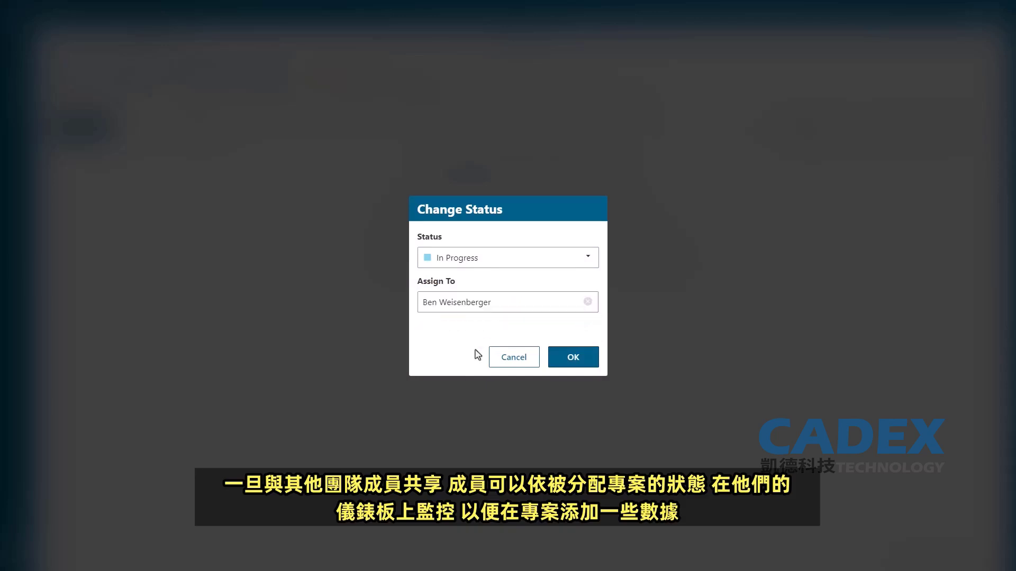
pyautogui.click(561, 364)
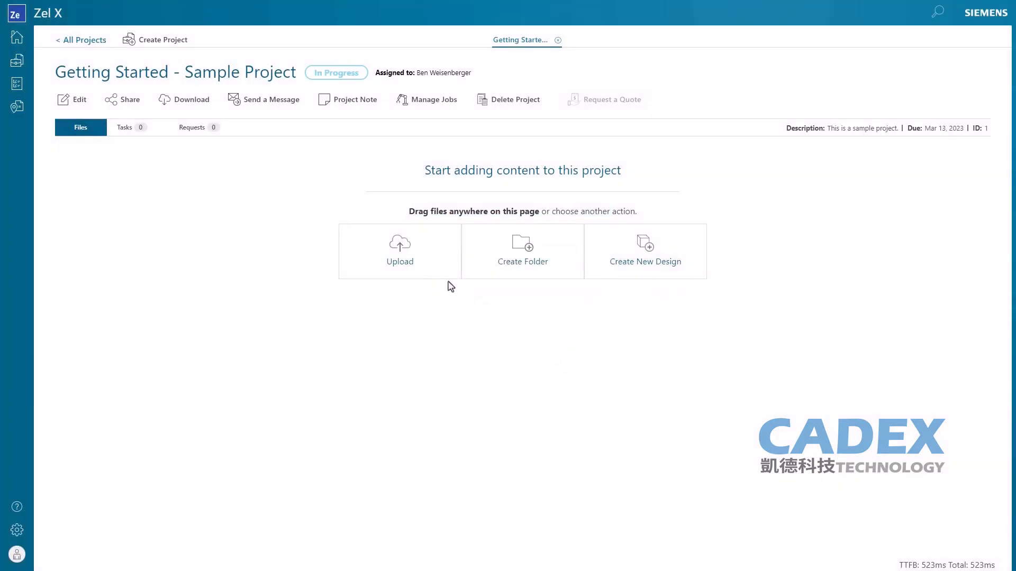
# - Upload the Helicopter folder from Training Files into the project
pyautogui.click(420, 269)
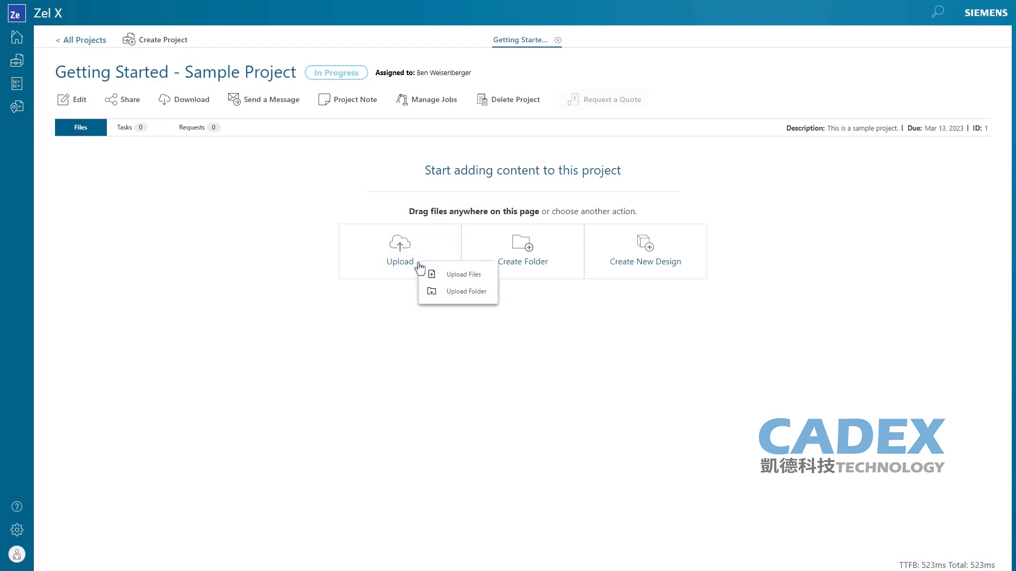
pyautogui.click(484, 292)
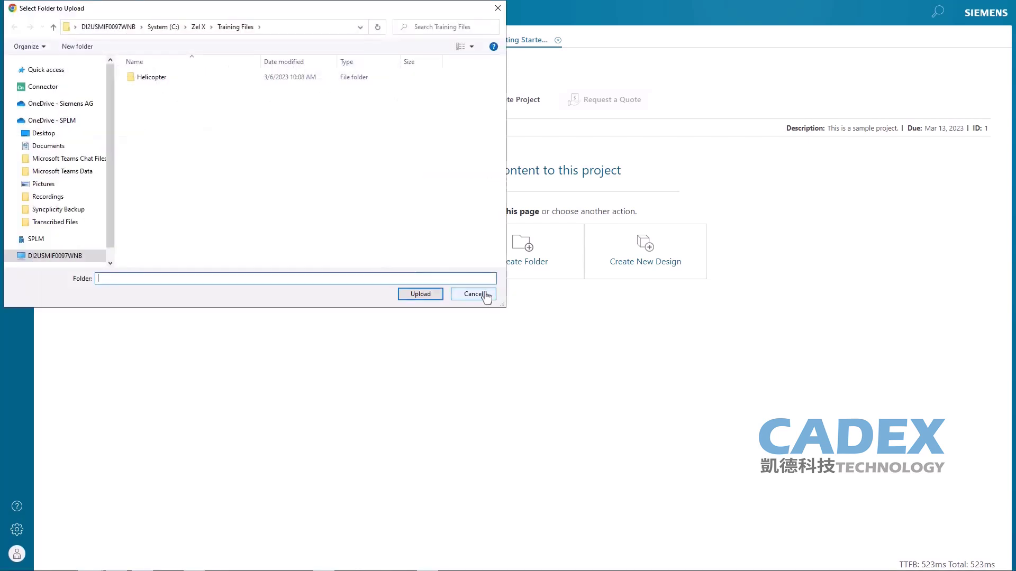
pyautogui.click(200, 84)
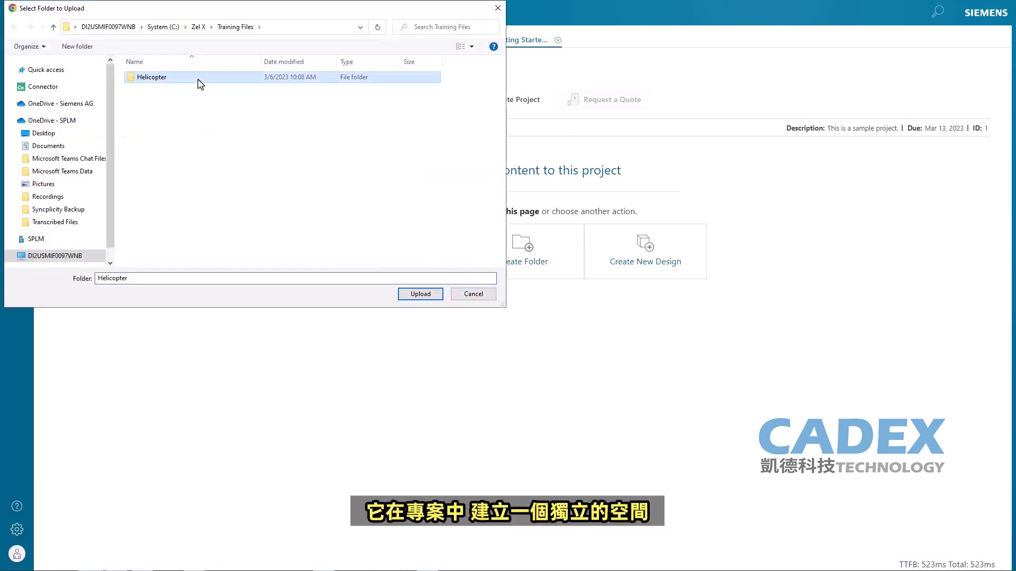
pyautogui.click(415, 296)
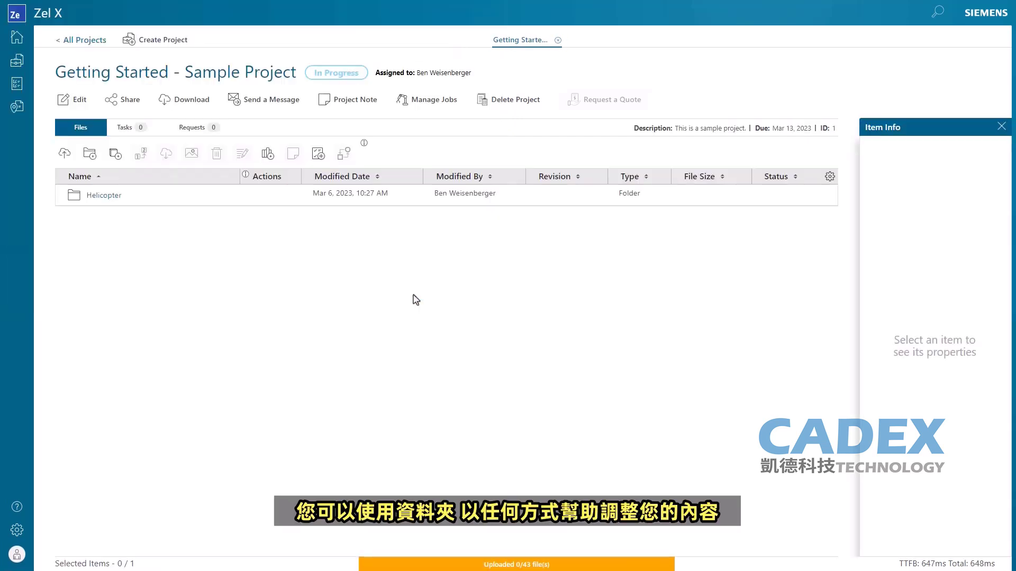
# - Upload all the .prt files in the Training Files folder to the project's main folder
pyautogui.click(63, 159)
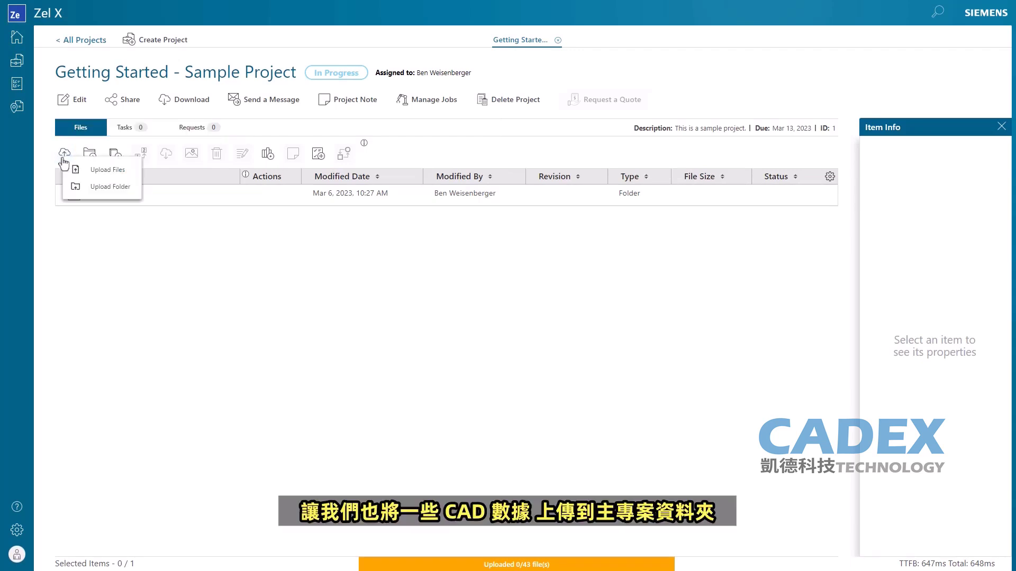
pyautogui.click(130, 172)
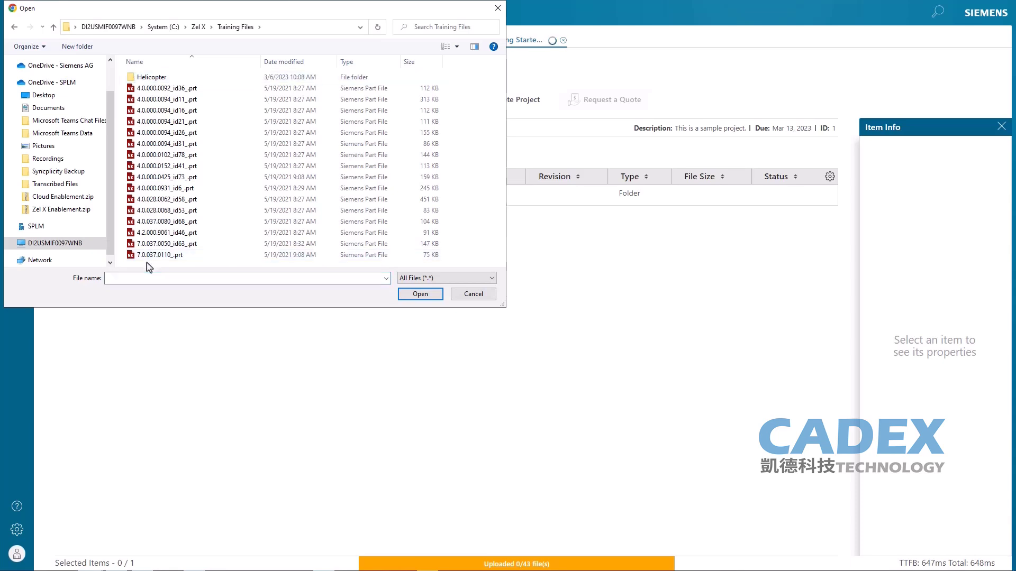
pyautogui.moveTo(150, 267); pyautogui.dragTo(153, 93)
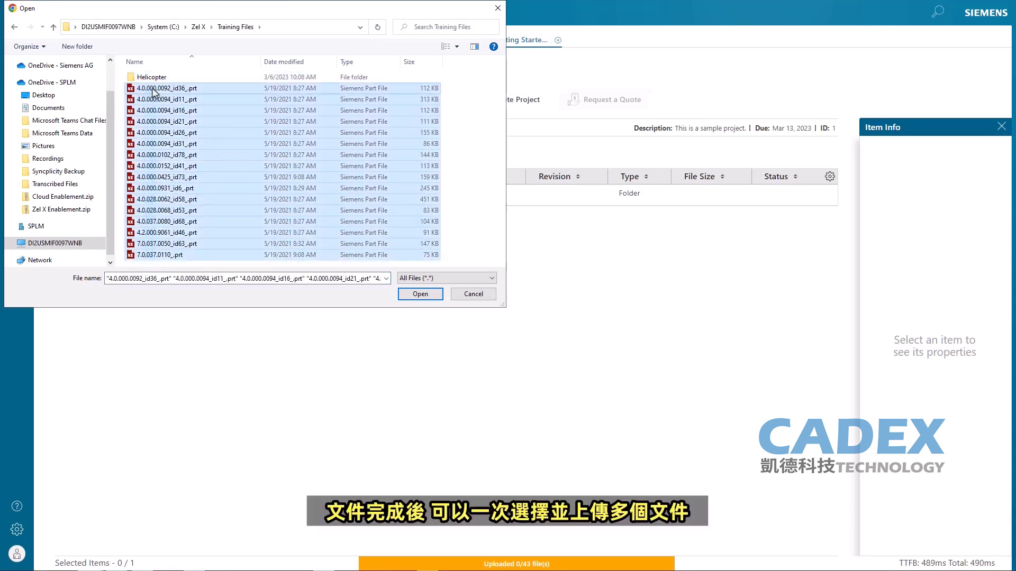
pyautogui.click(419, 294)
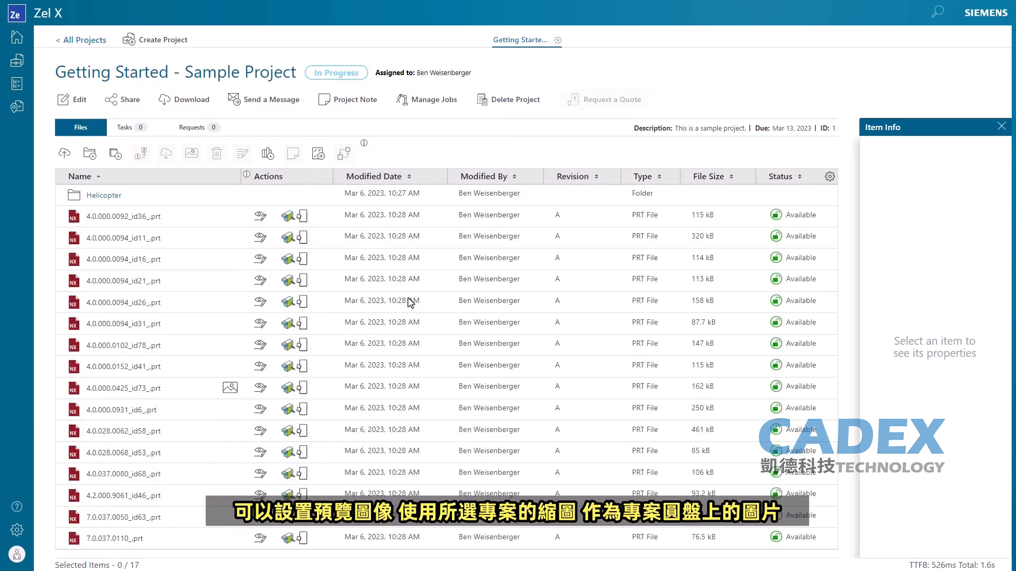
# - Set the thumbnail of 7.0.037.0110_.prt as the project's preview image and return to the home page
pyautogui.click(231, 539)
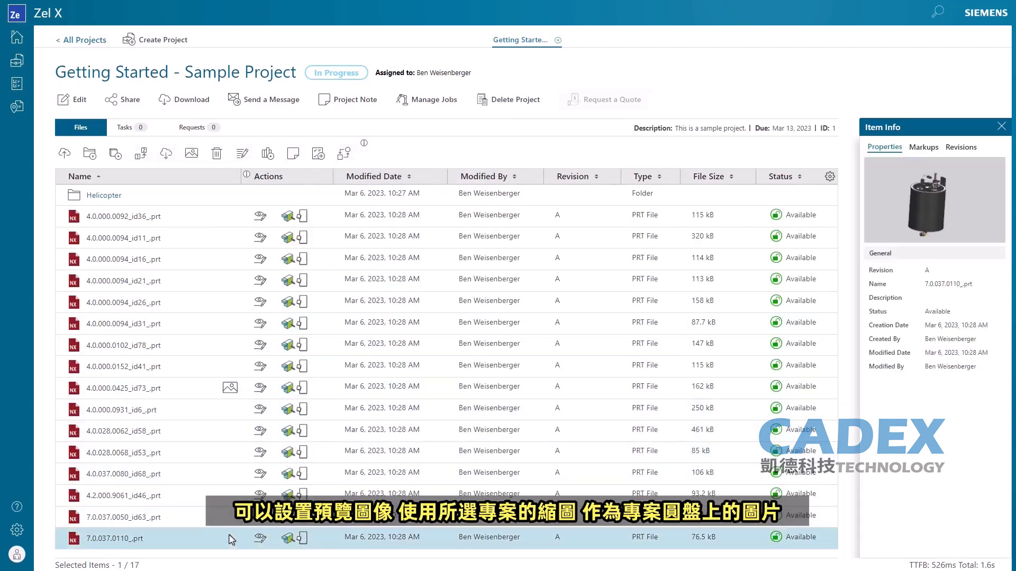
pyautogui.click(188, 160)
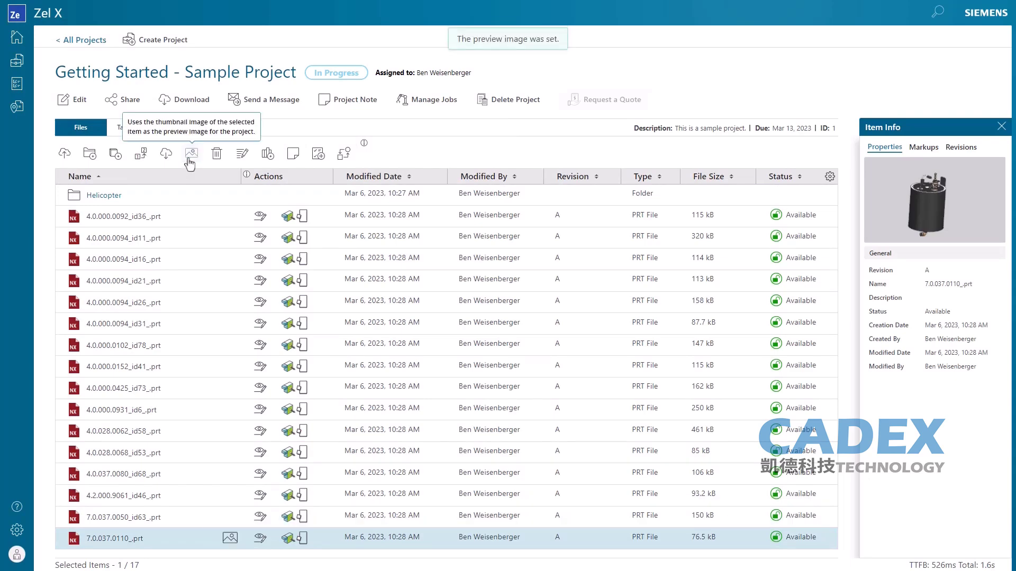
pyautogui.click(18, 46)
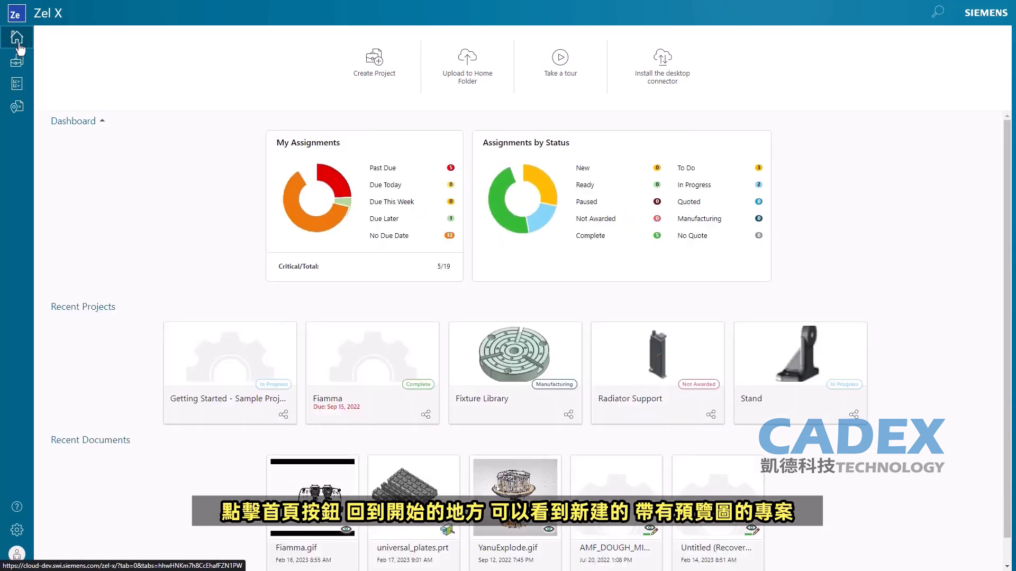